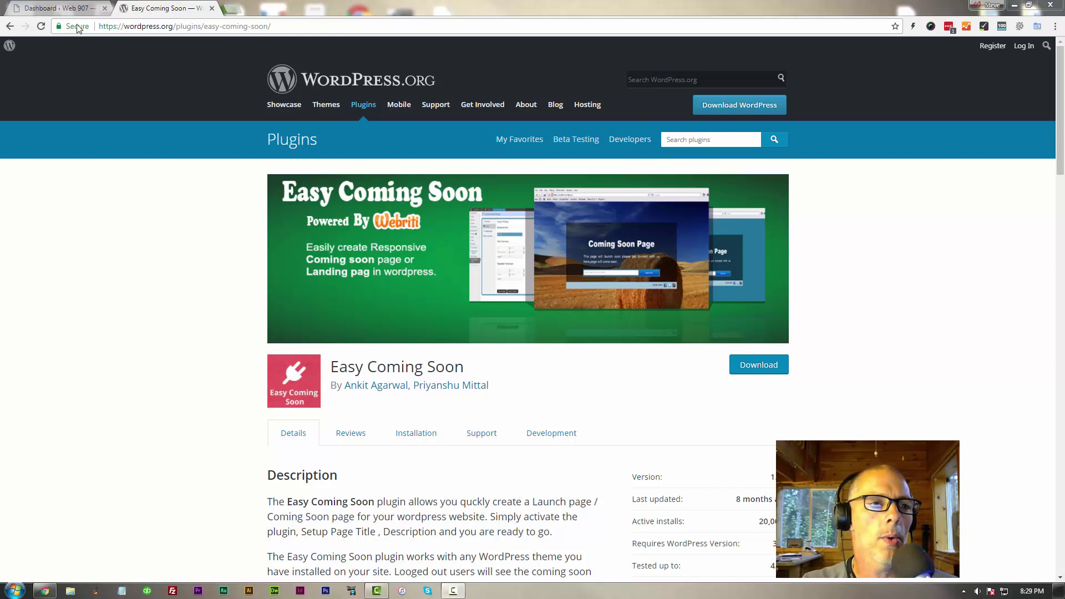
From the dashboard, go to Plugins > Add New to reach the Add Plugins page
left_click(72, 9)
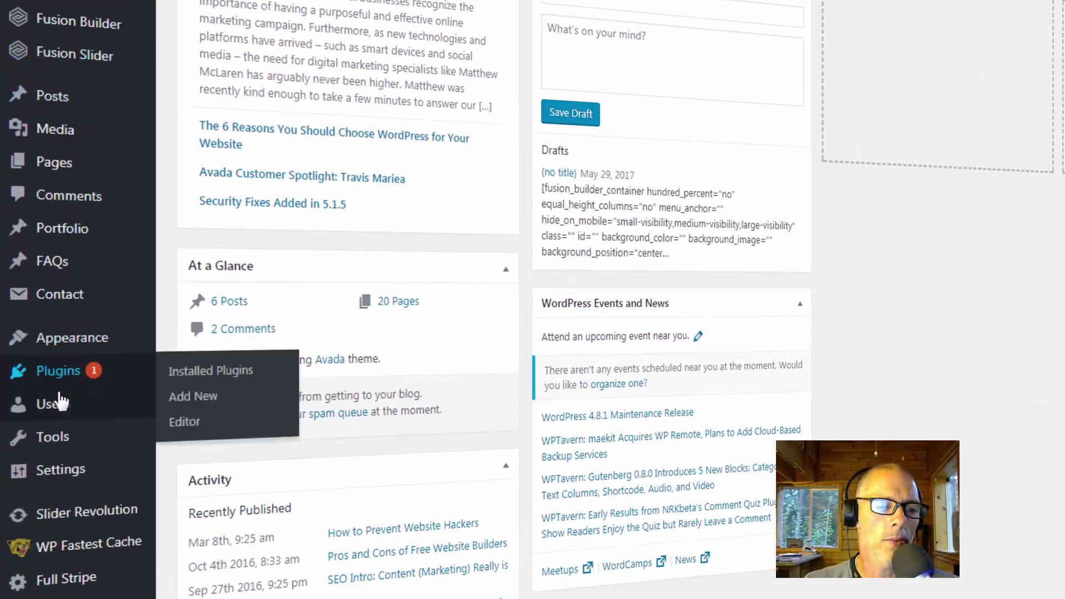
mouse_move(59, 370)
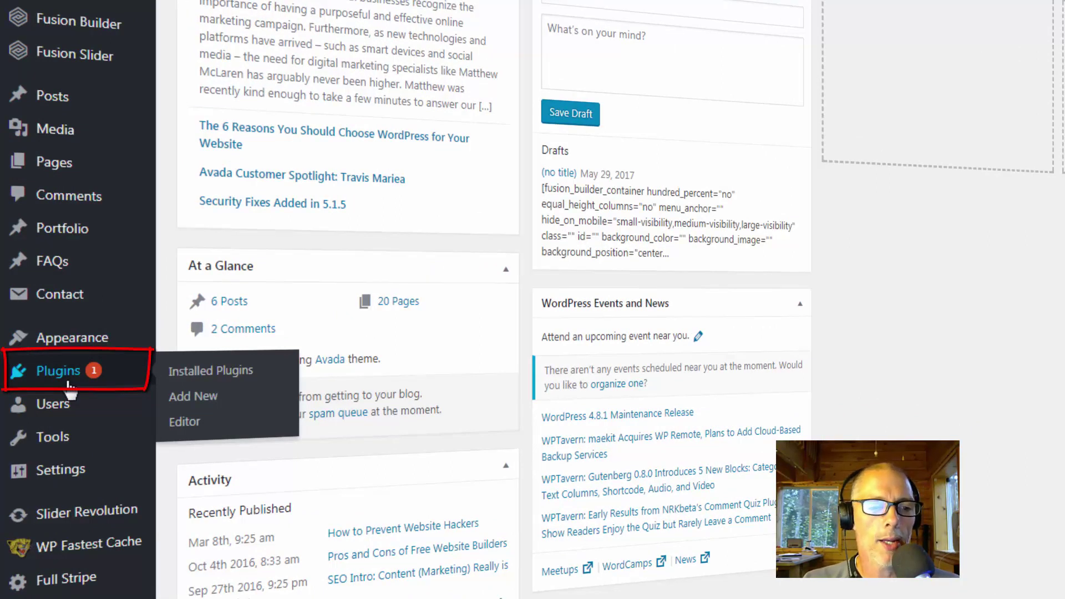
left_click(194, 398)
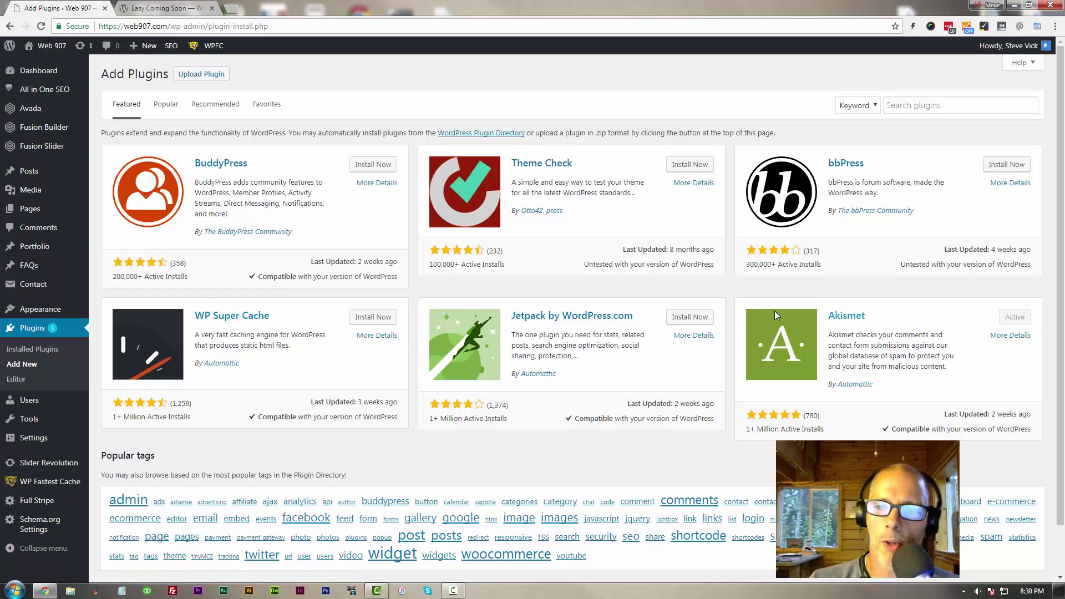
Search the plugin directory for 'Easy Coming Soon' and install it
left_click(914, 107)
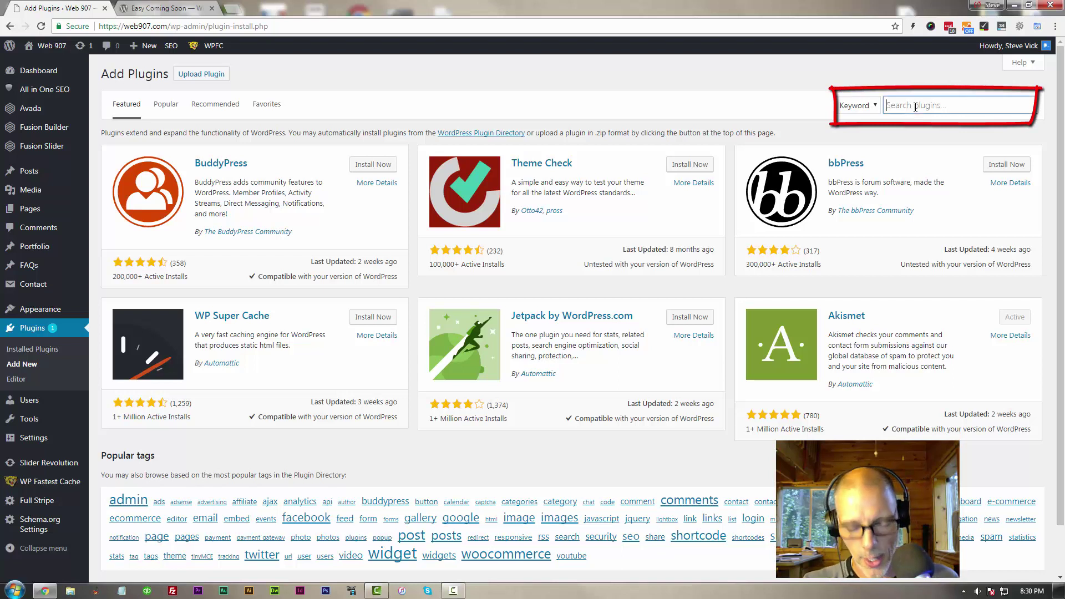
type("Easy Coming Soon")
key("Return")
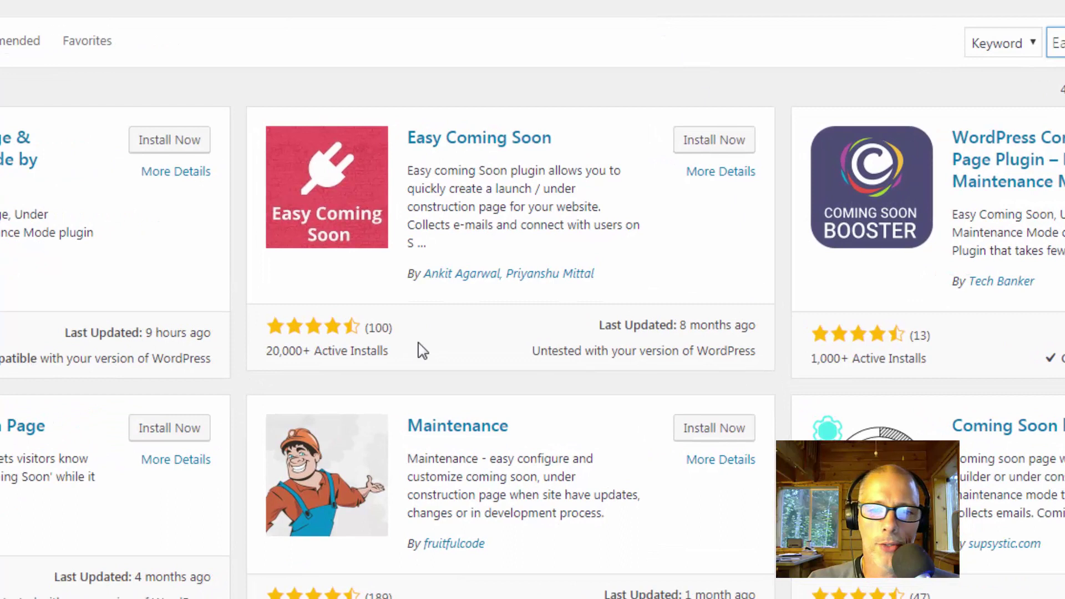
left_click(717, 145)
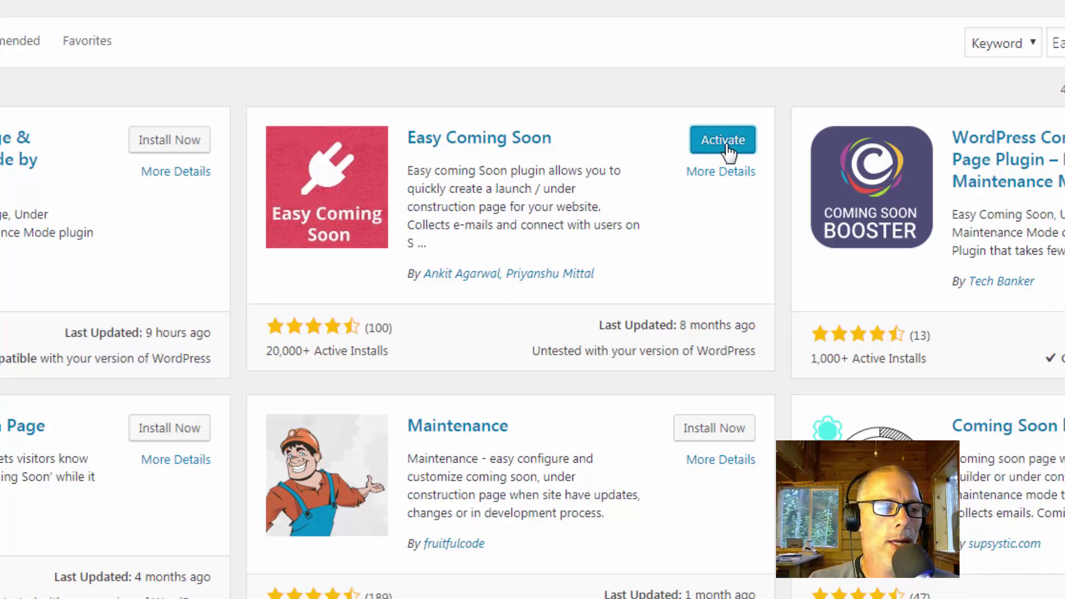
Activate the newly installed Easy Coming Soon plugin
left_click(722, 140)
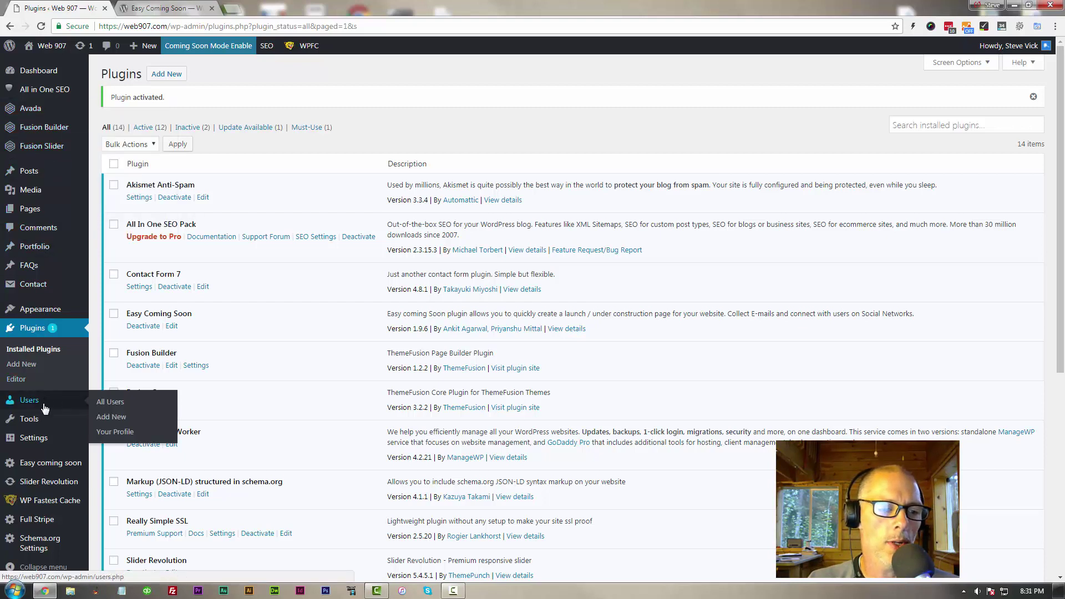
Go to the Easy Coming Soon settings and focus the Headline field
left_click(49, 462)
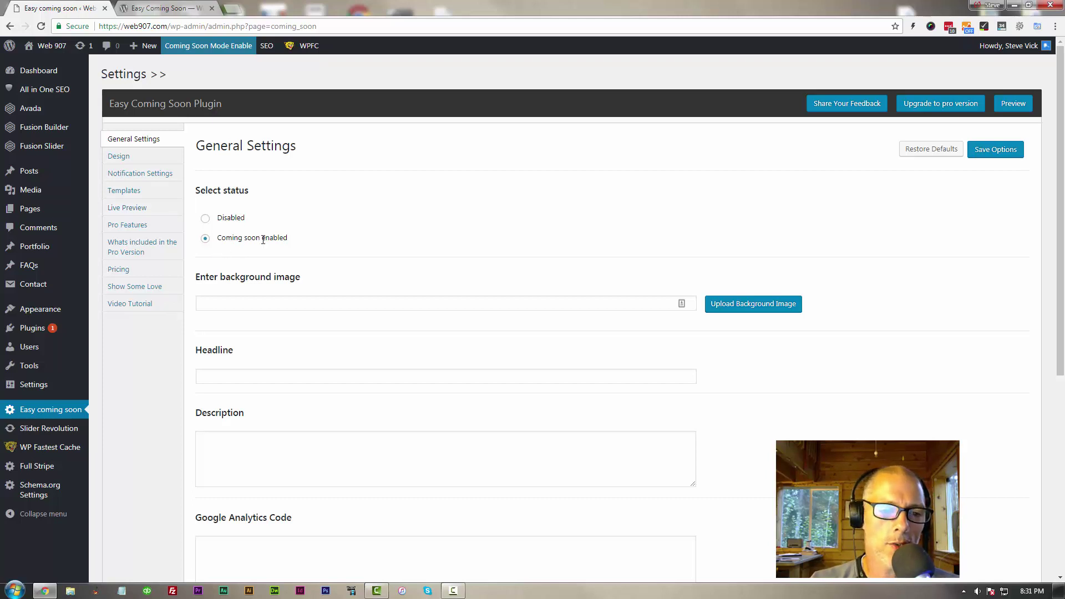
left_click(292, 376)
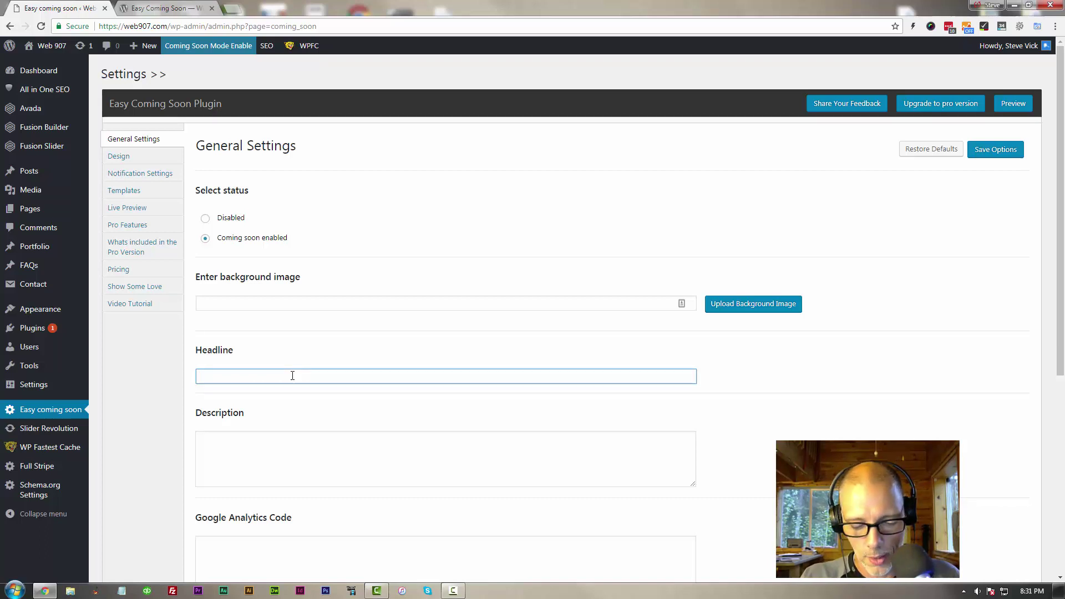
type("Under Mainte")
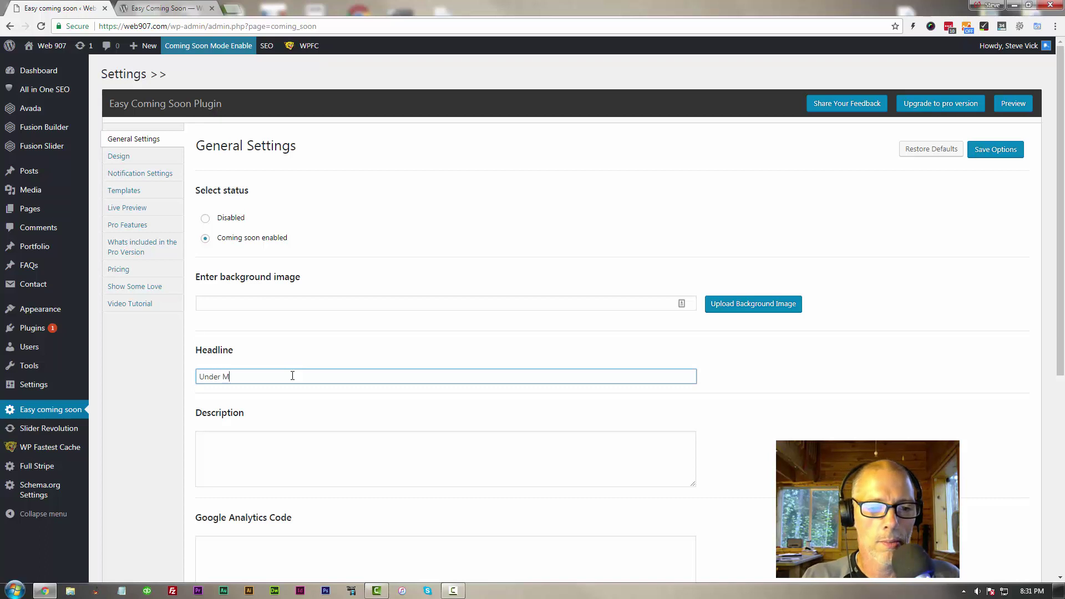
type("nance.")
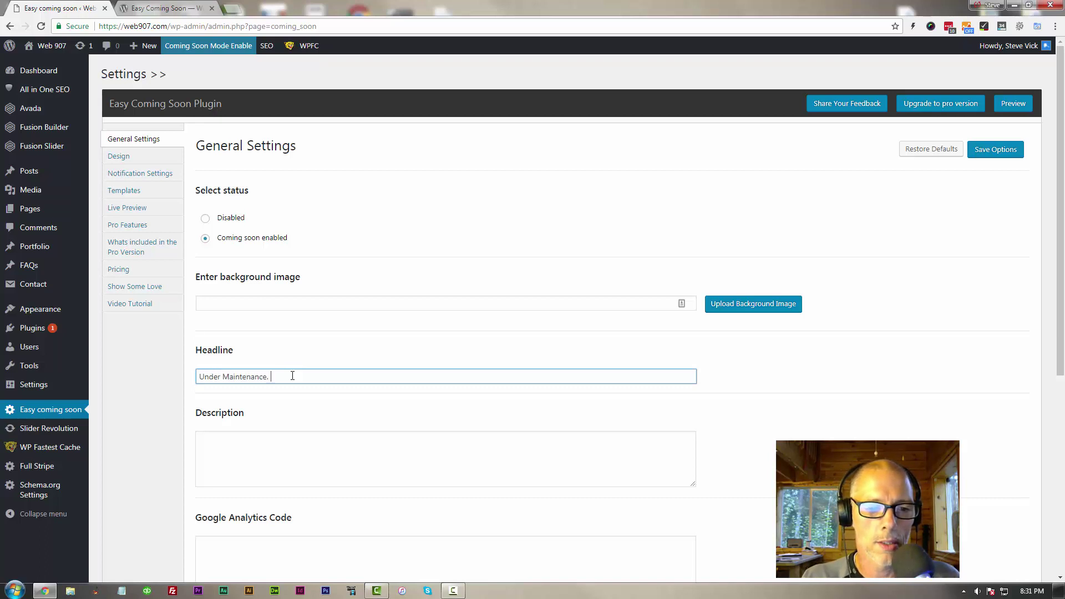
Enter headline 'Under Maintenance' and description 'Be back soon. Sorry for inconvenience.'
key("BackSpace")
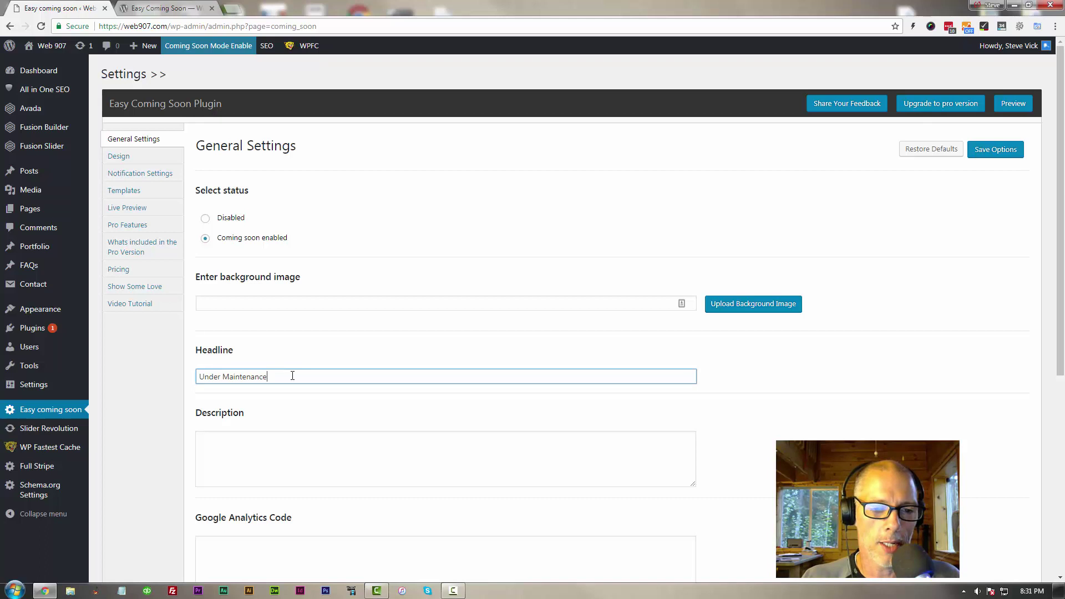
left_click(253, 439)
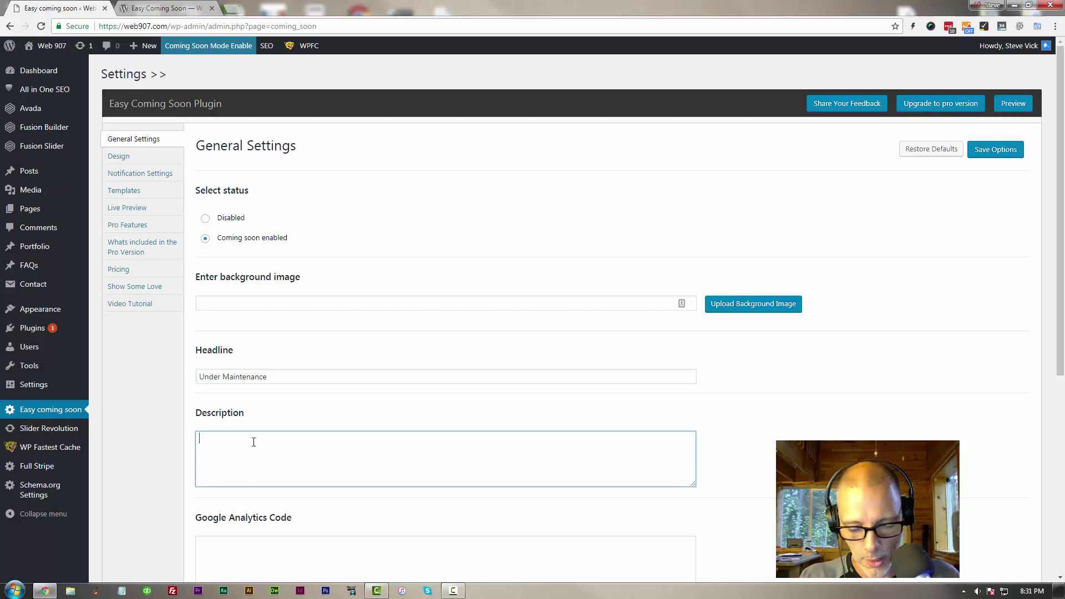
type("Beback soon")
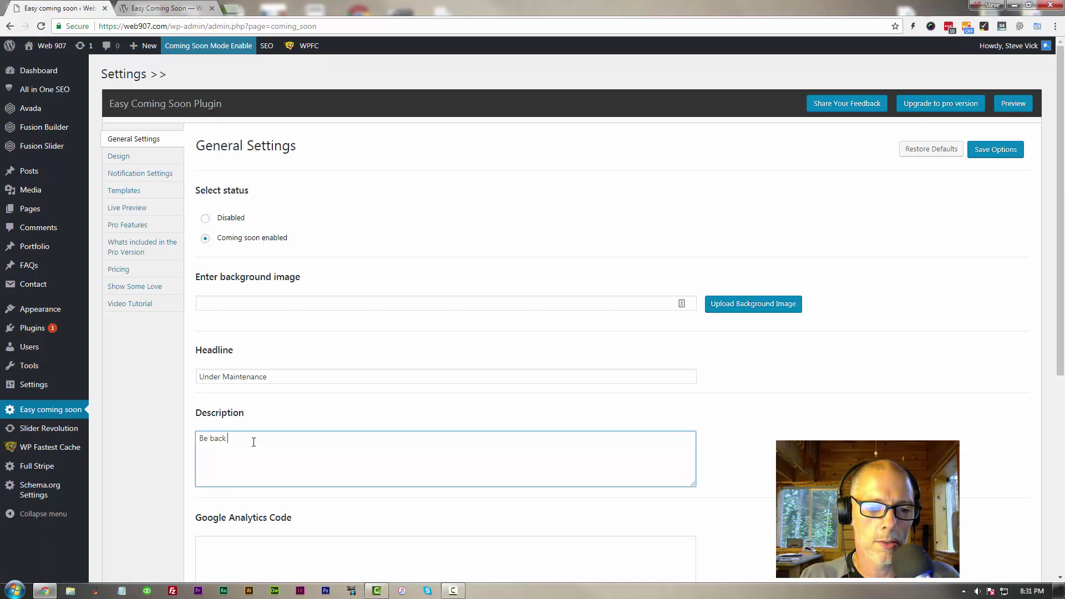
type("Sor")
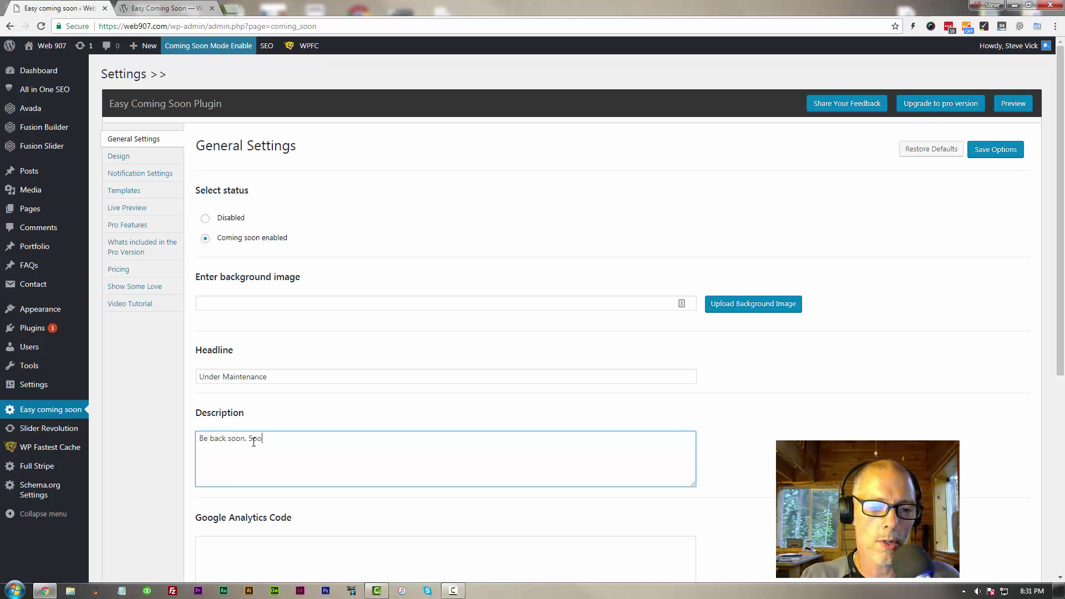
type("ry for")
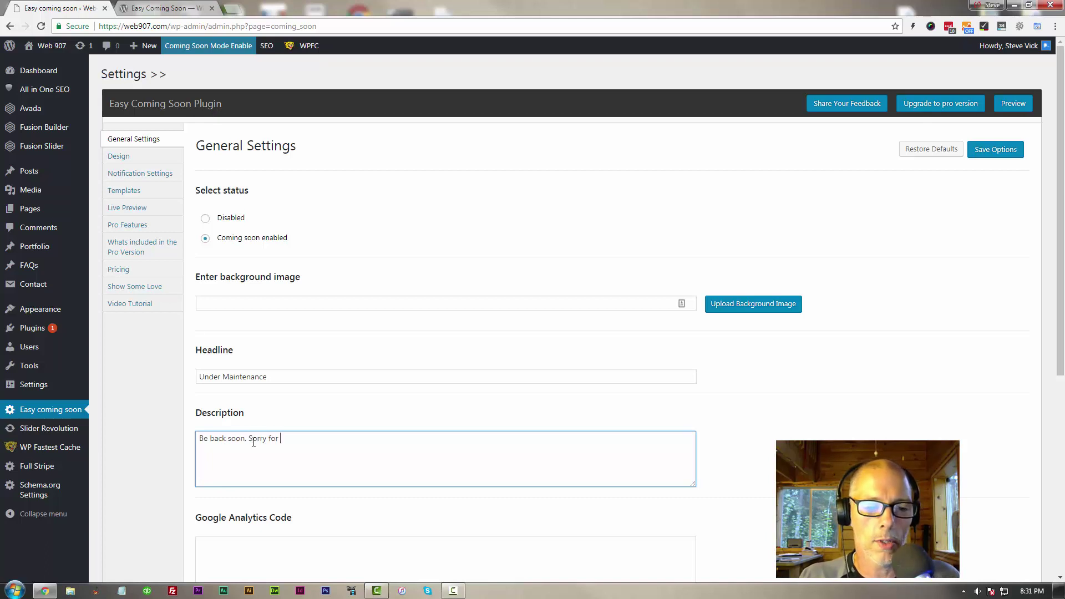
type(" incc")
key("BackSpace")
key("BackSpace")
type("co")
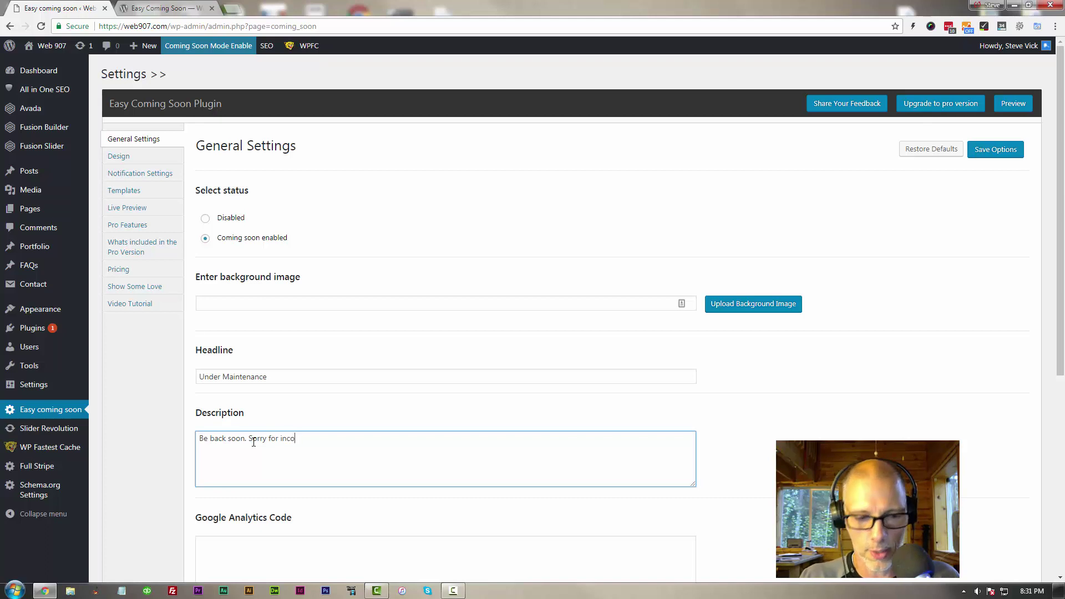
type("nvien")
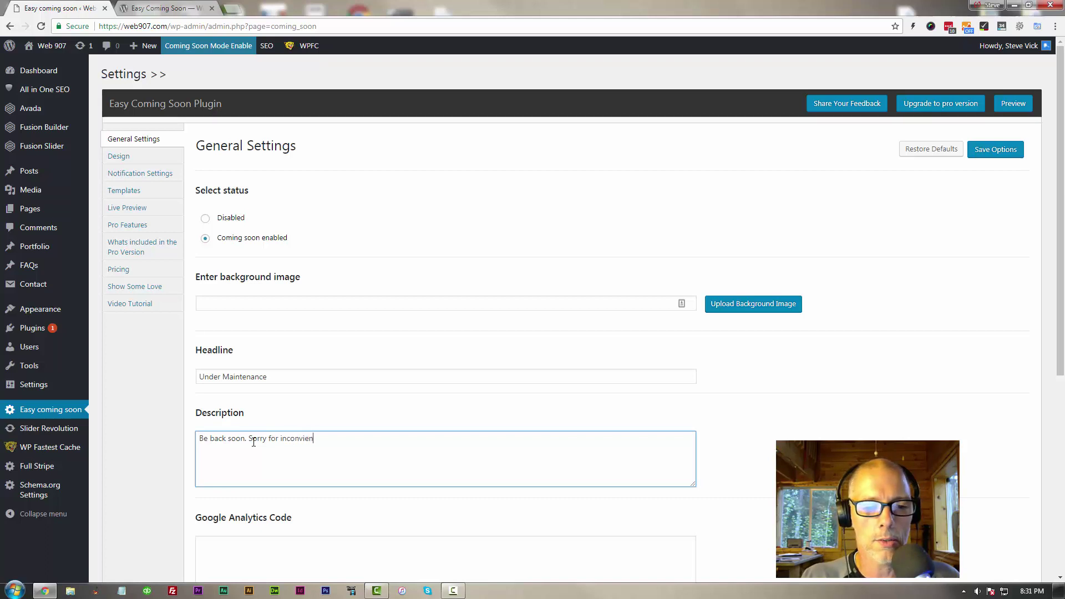
type("ci")
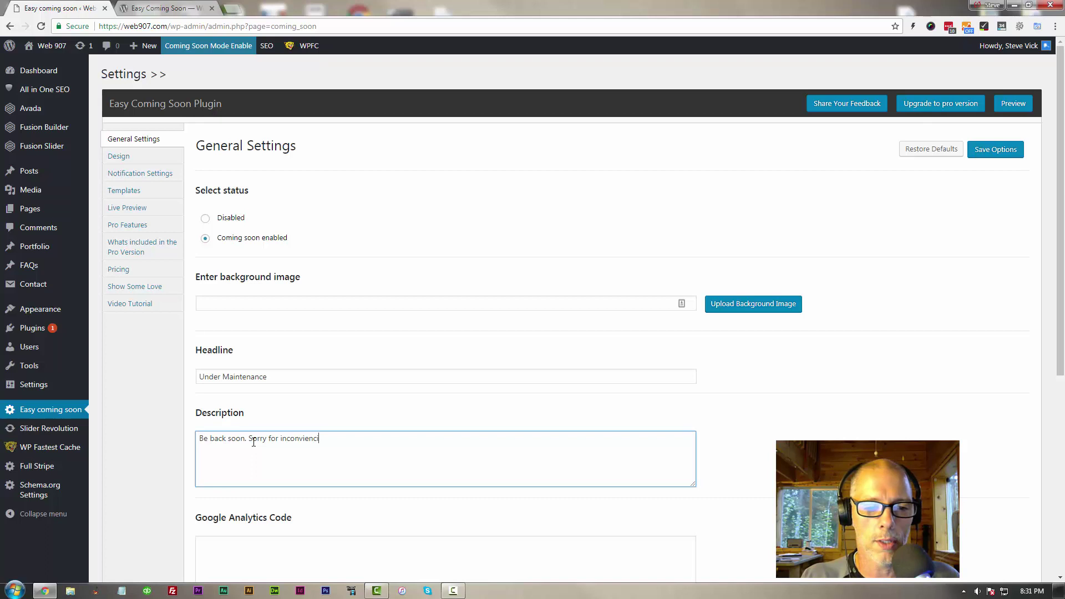
key("BackSpace")
key("BackSpace")
key("BackSpace")
type("ni")
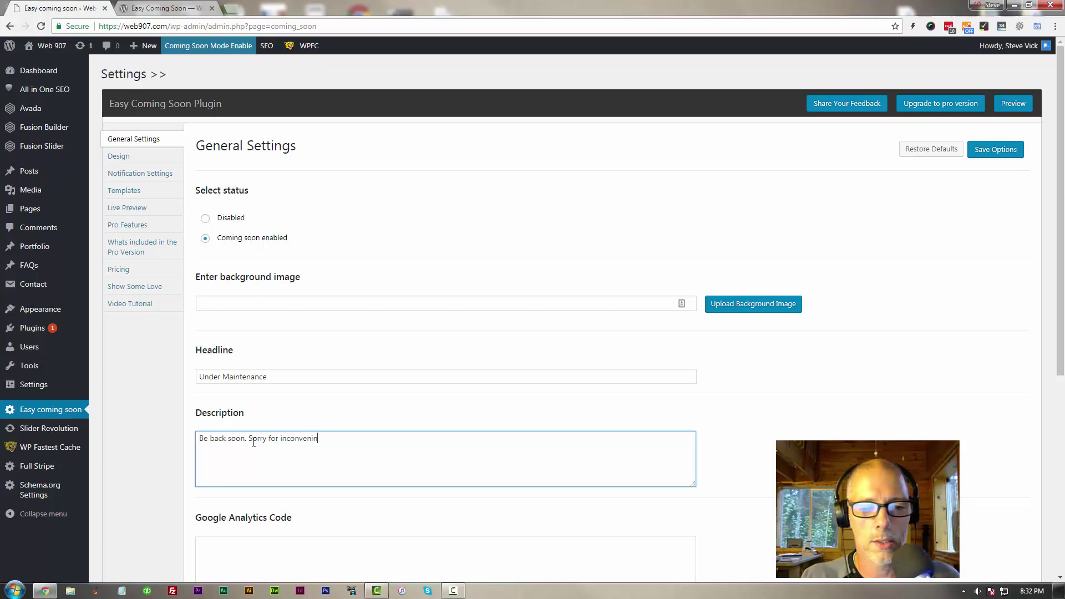
type("ence.")
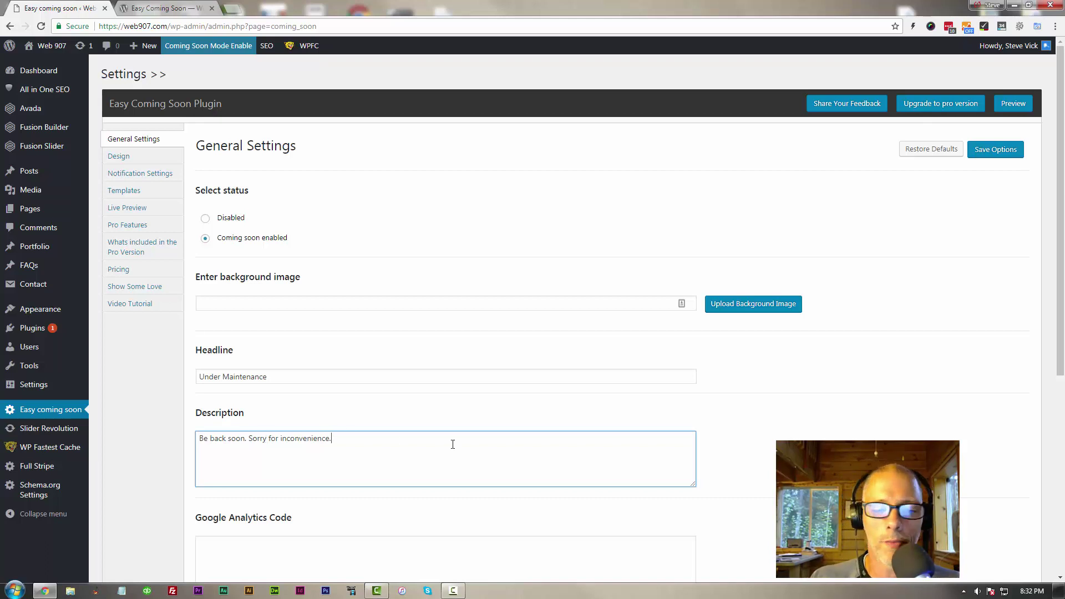
scroll(453, 445, "down", 3)
scroll(453, 444, "down", 2)
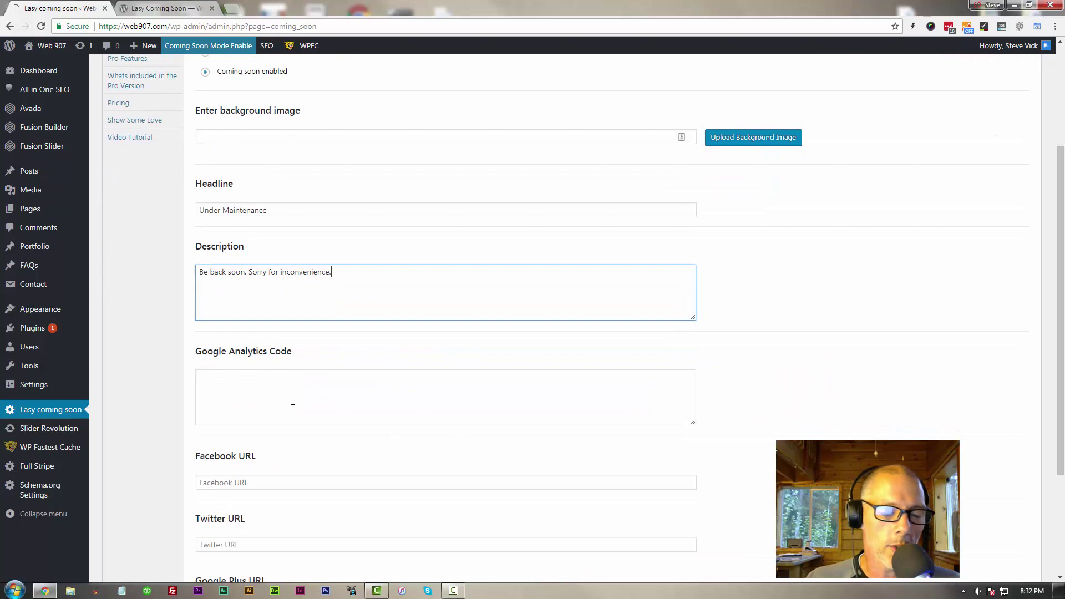
scroll(312, 462, "down", 3)
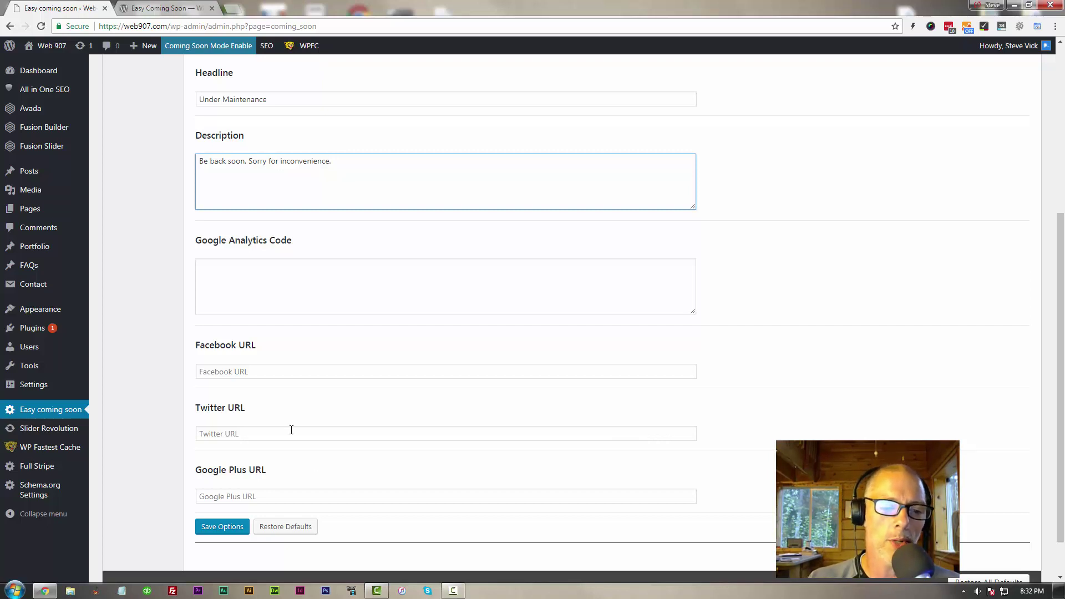
Save the coming soon options with the maintenance headline and description
left_click(233, 530)
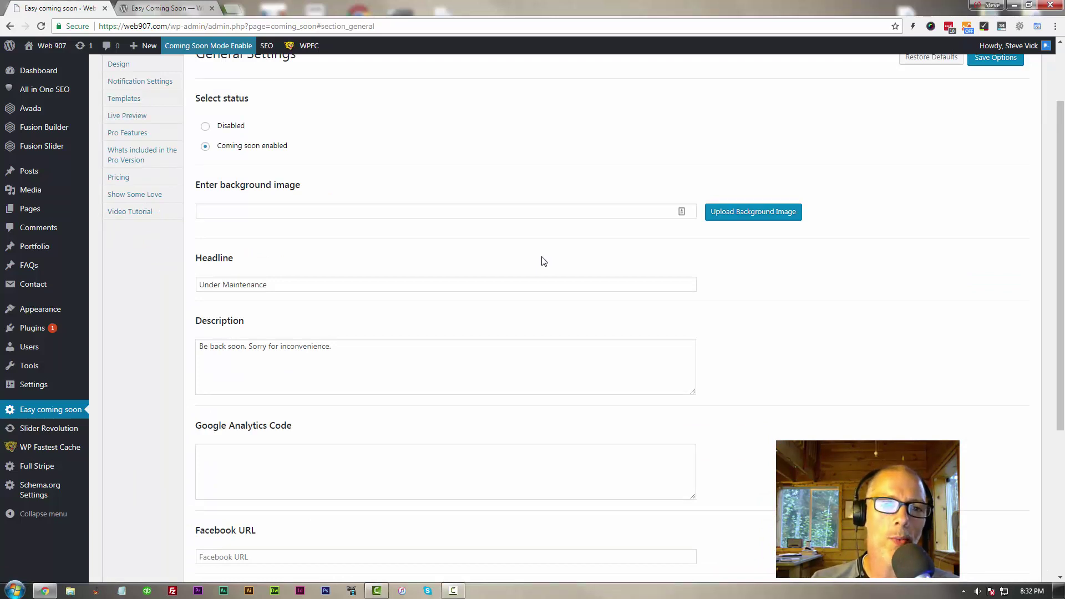
scroll(541, 261, "up", 3)
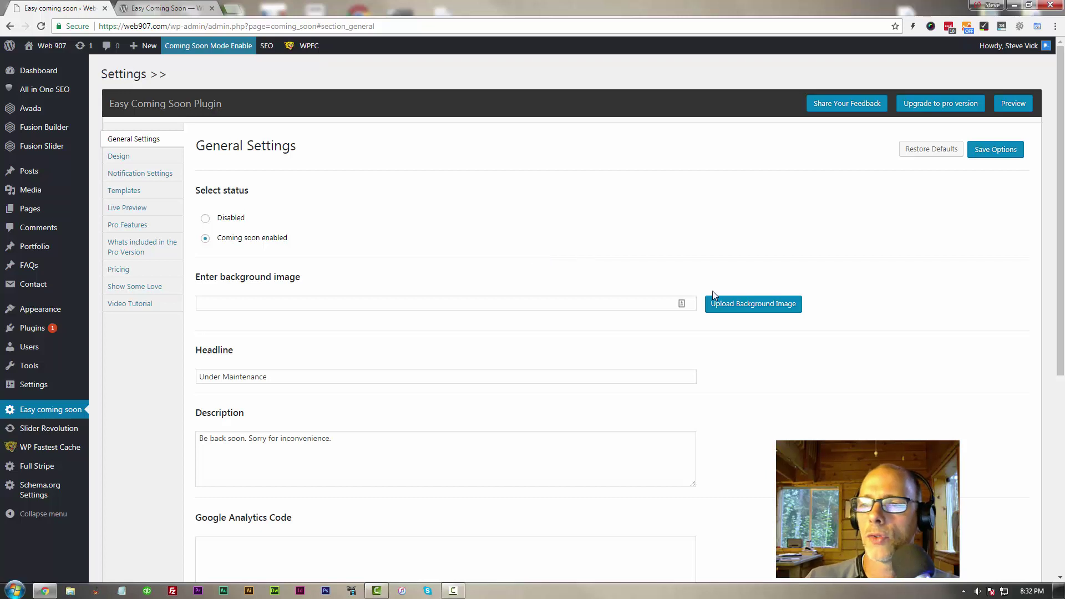
Preview the Under Maintenance page on its teal background, then return to the settings
left_click_drag(865, 150, 958, 162)
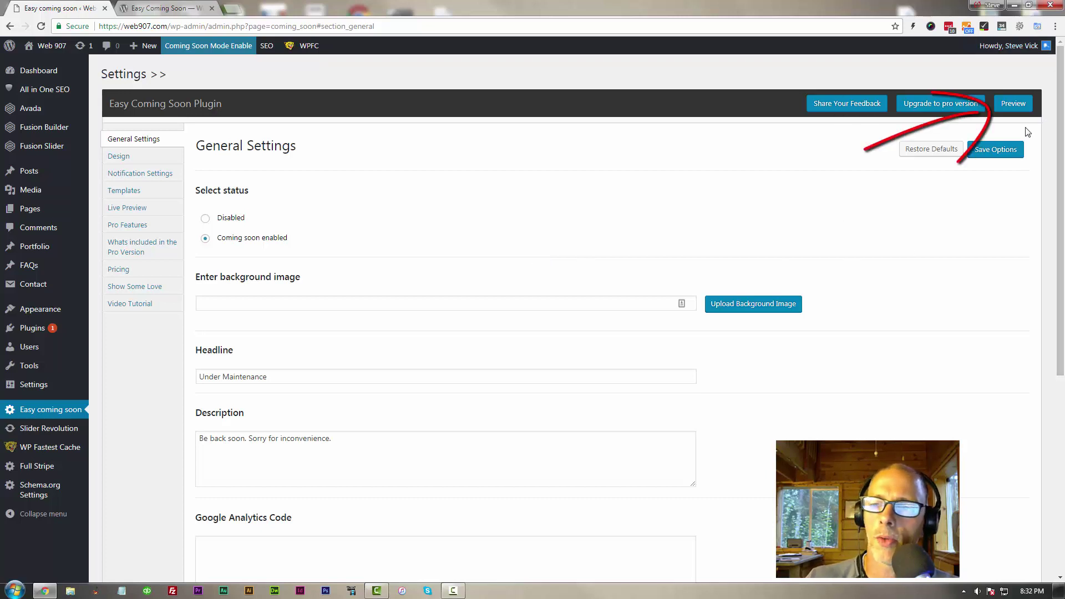
left_click(1013, 103)
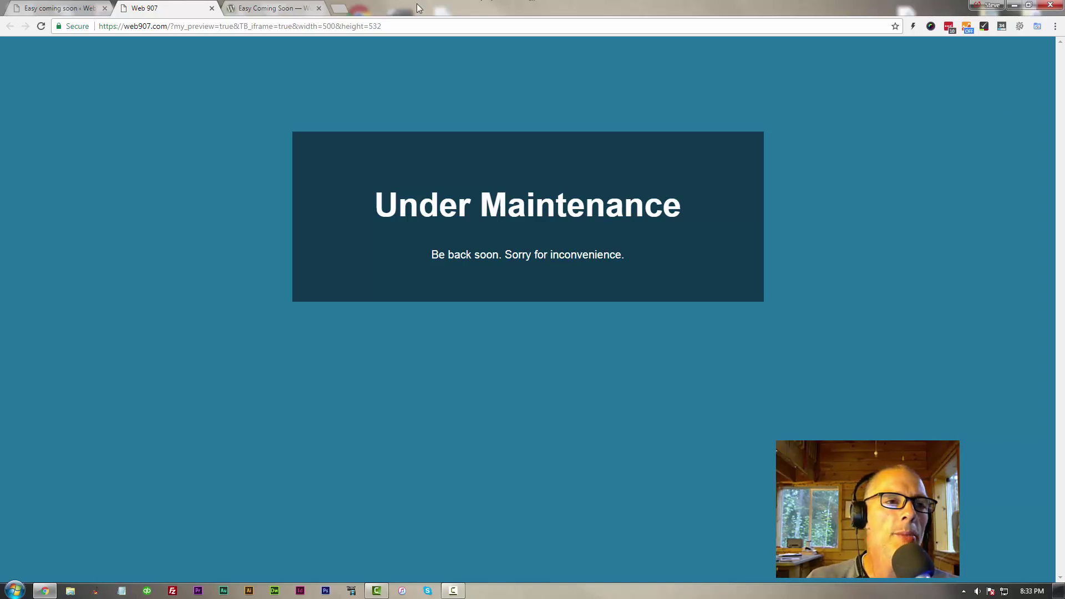
left_click(58, 8)
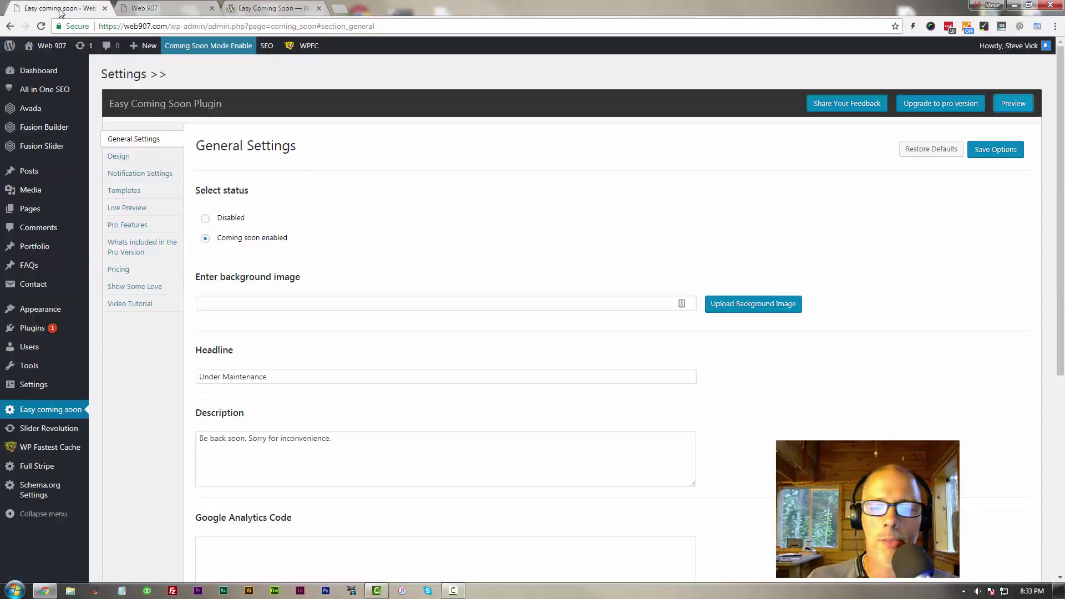
Pick the doyon2 lineman photo from the media library as the background
left_click(739, 308)
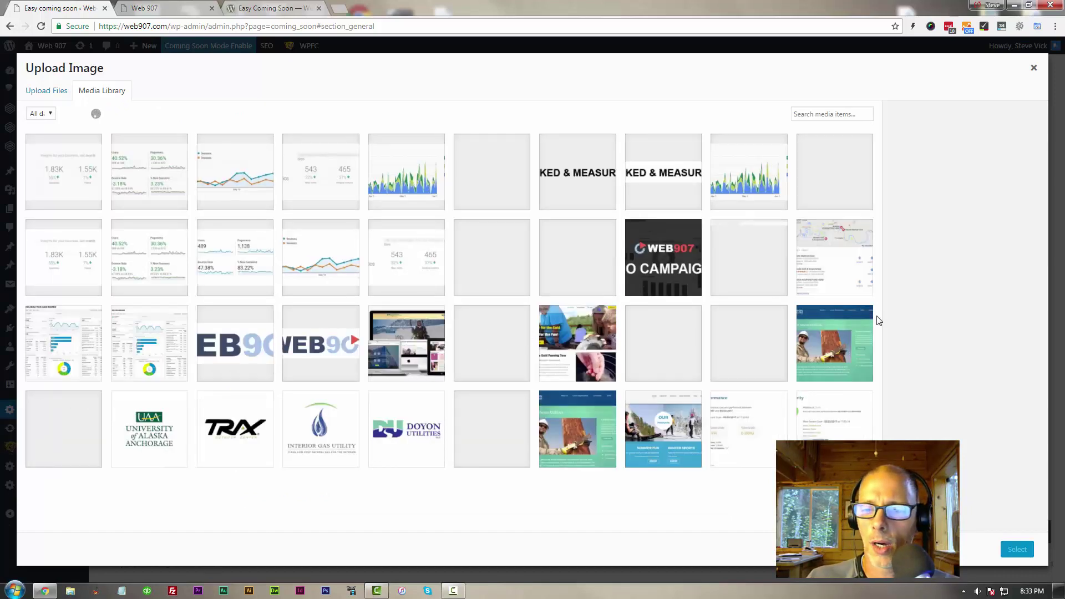
left_click(833, 343)
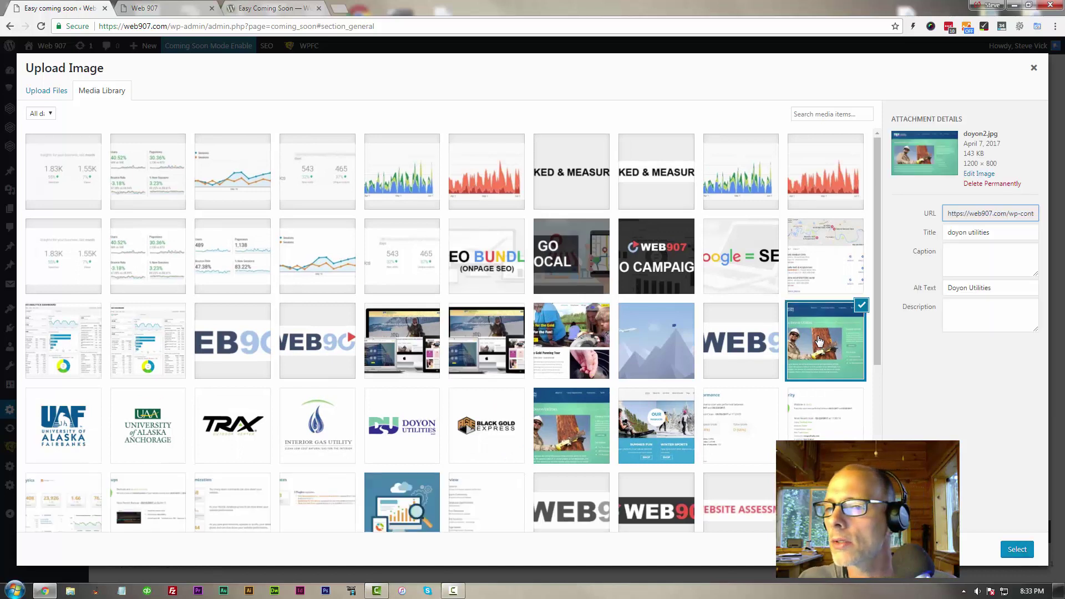
left_click(1017, 550)
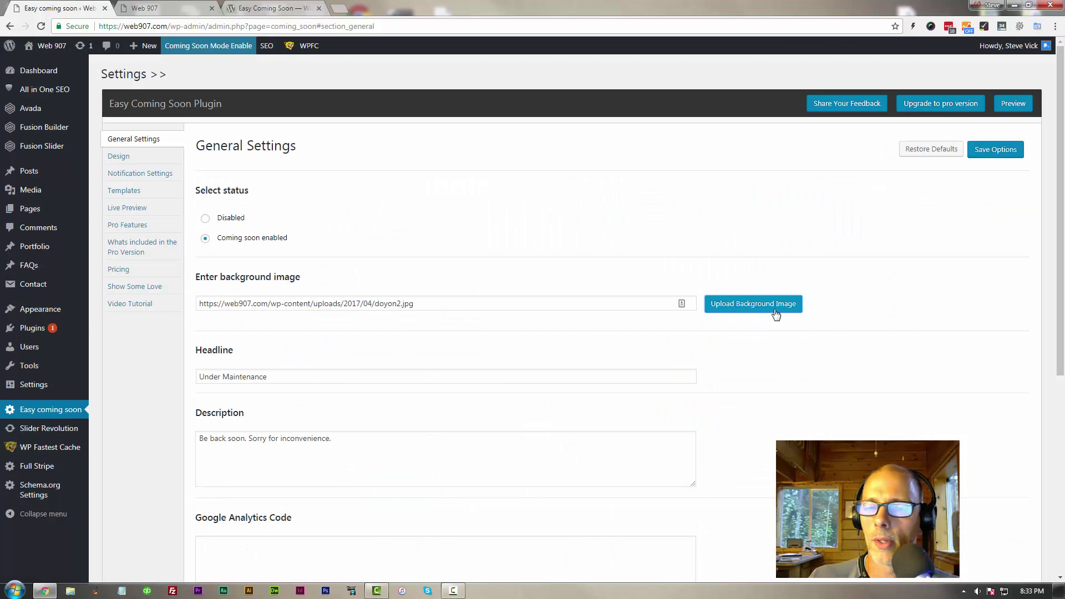
Replace it with the dark ak_plow_bg.jpg photo from the media library
left_click(769, 308)
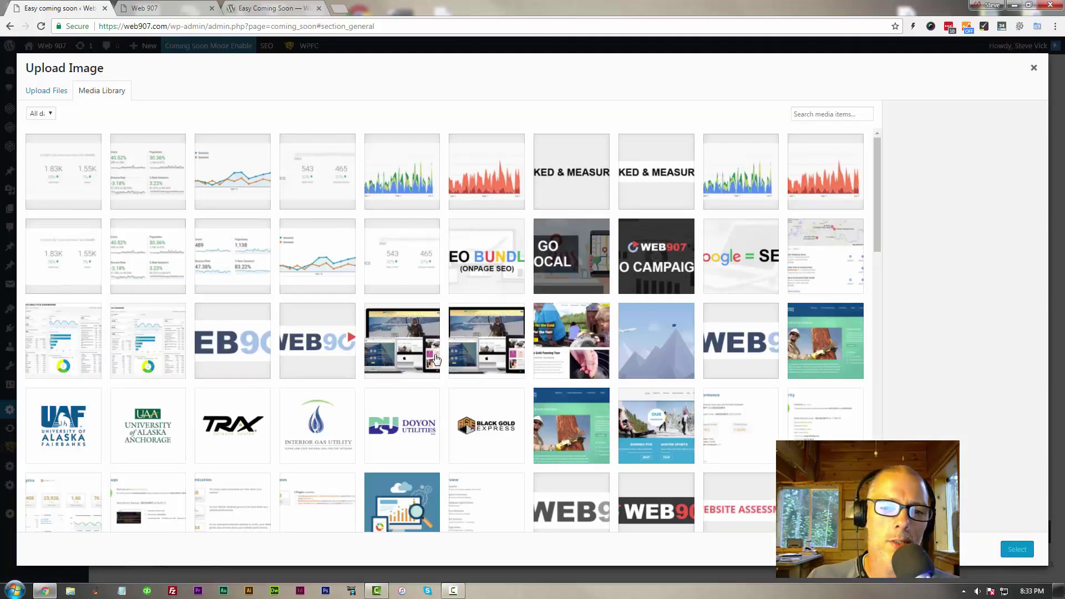
scroll(366, 325, "down", 3)
scroll(366, 325, "down", 3)
scroll(364, 320, "down", 3)
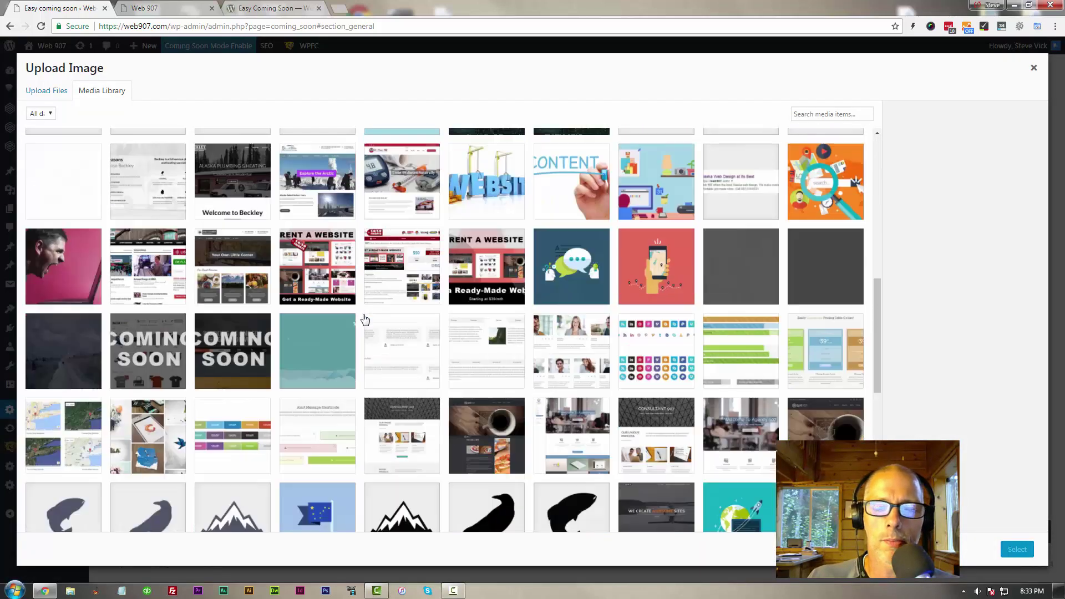
scroll(363, 319, "down", 3)
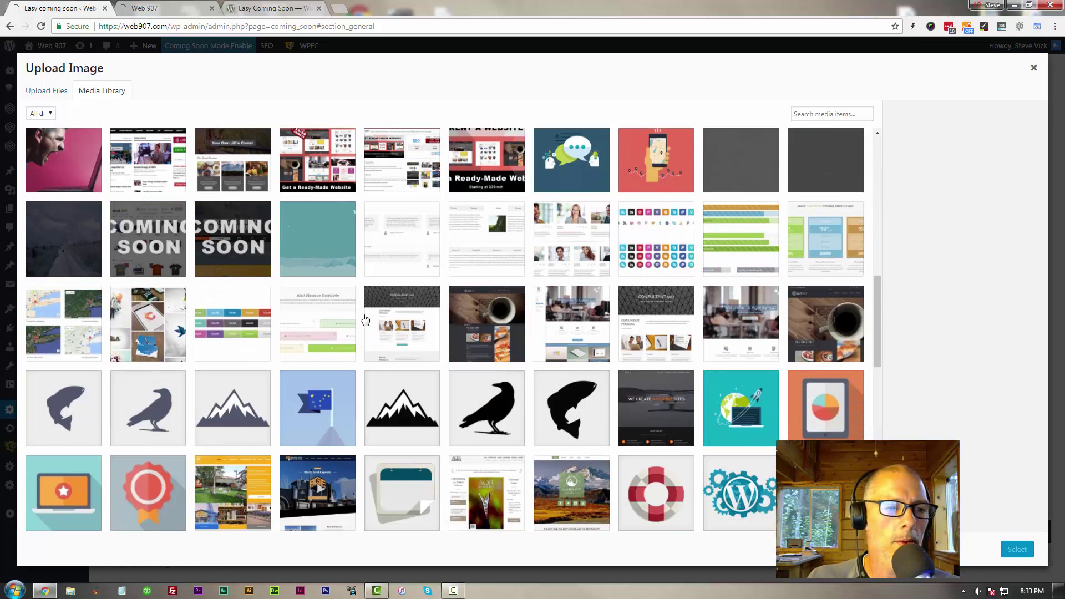
left_click(64, 238)
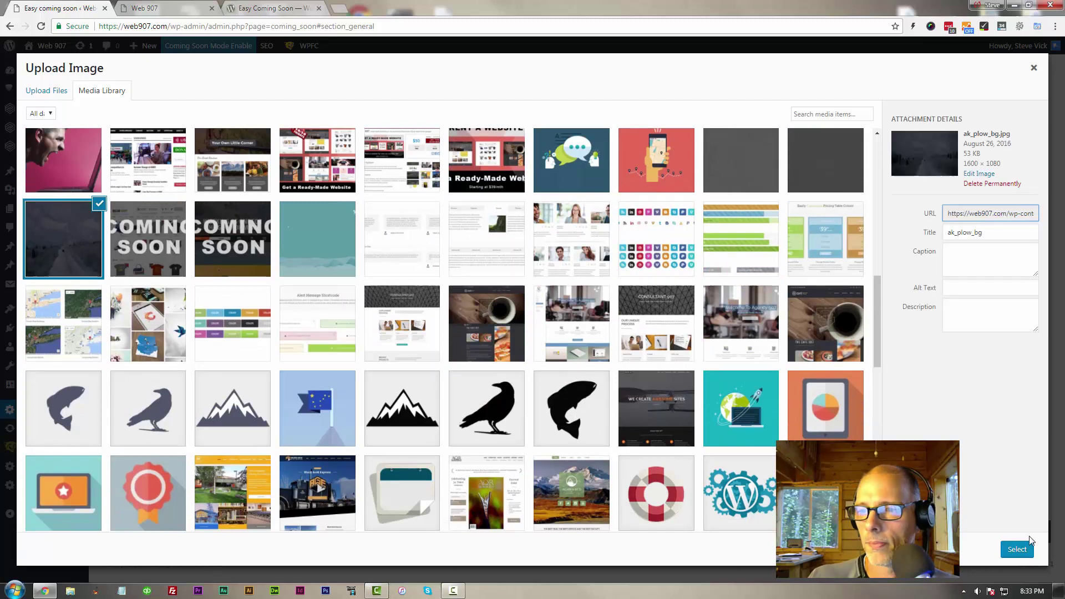
left_click(1016, 549)
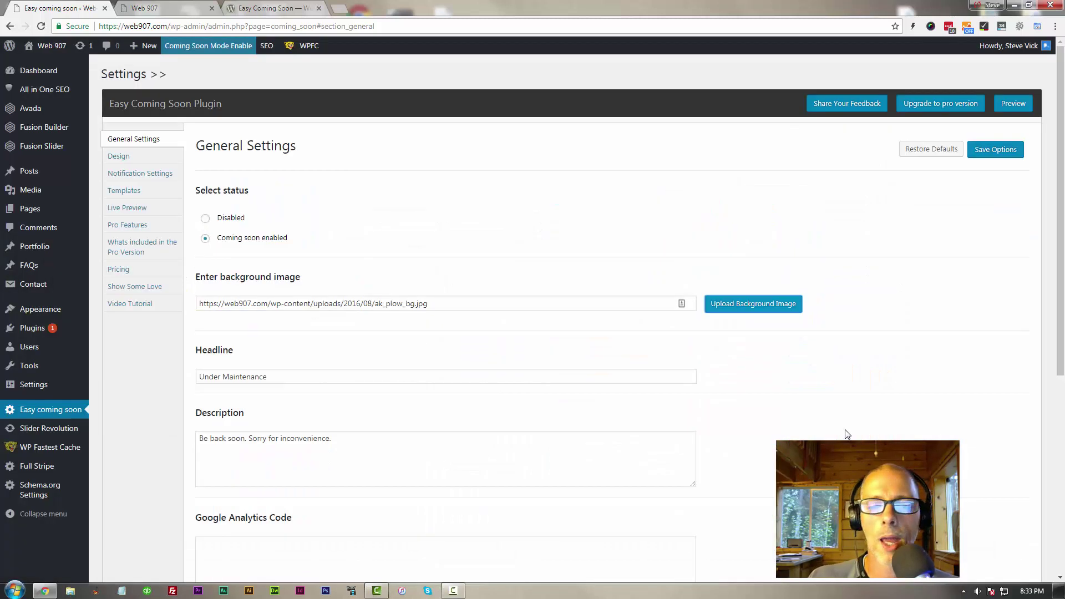
scroll(433, 341, "down", 1)
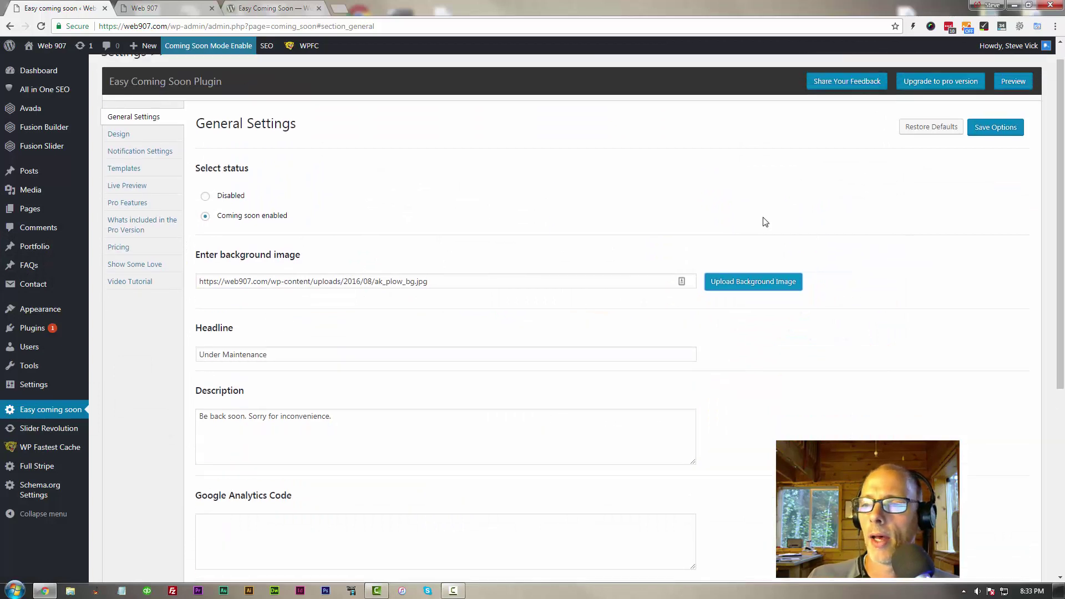
scroll(764, 221, "up", 1)
Save the new background, preview the page over the snowy photo, and return to settings
left_click(995, 150)
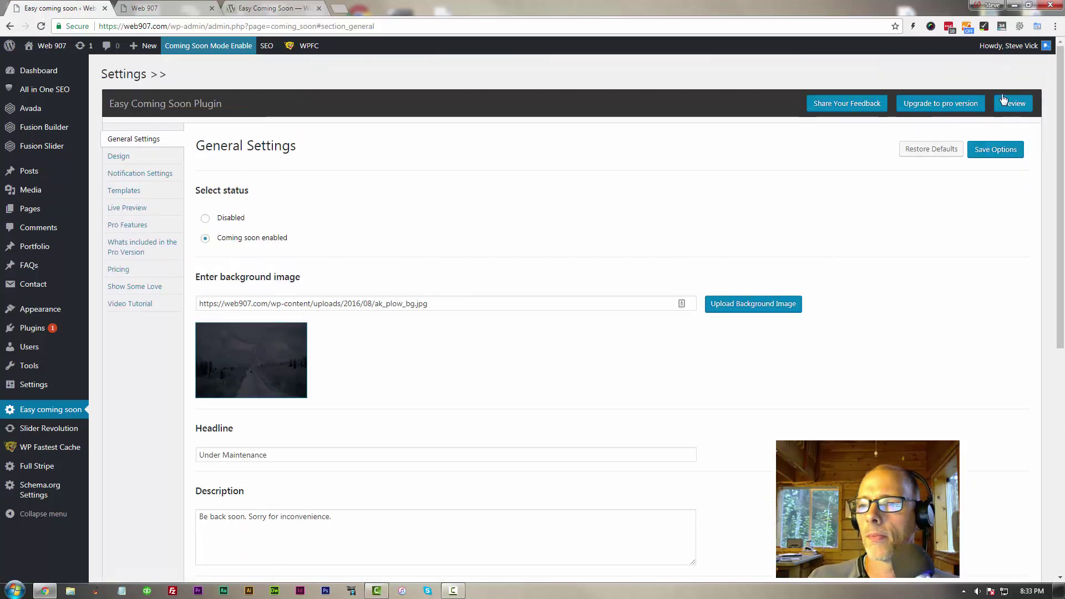
left_click(1012, 103)
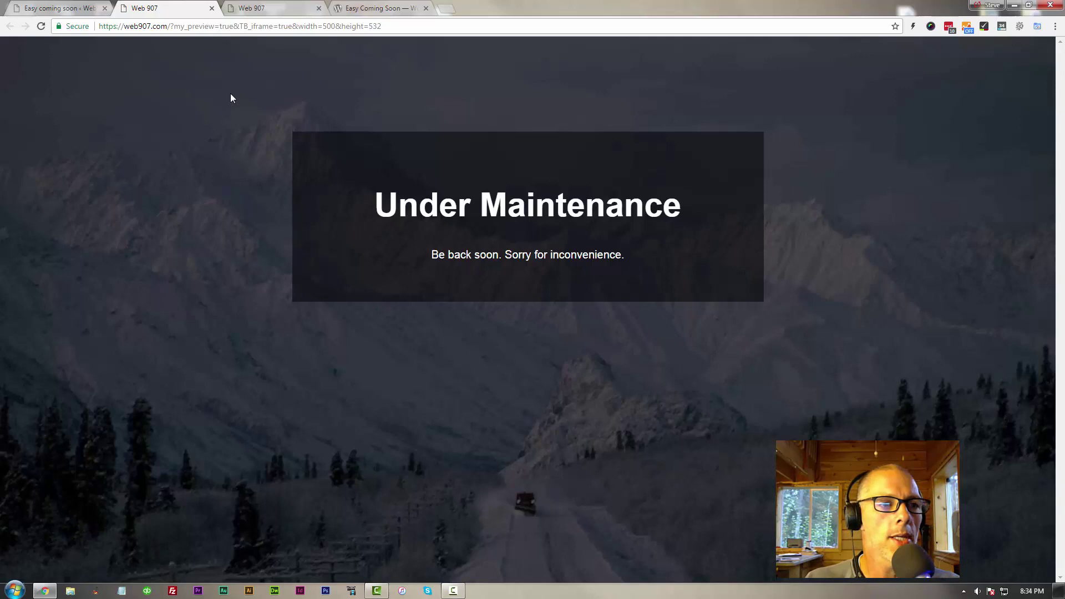
left_click(55, 8)
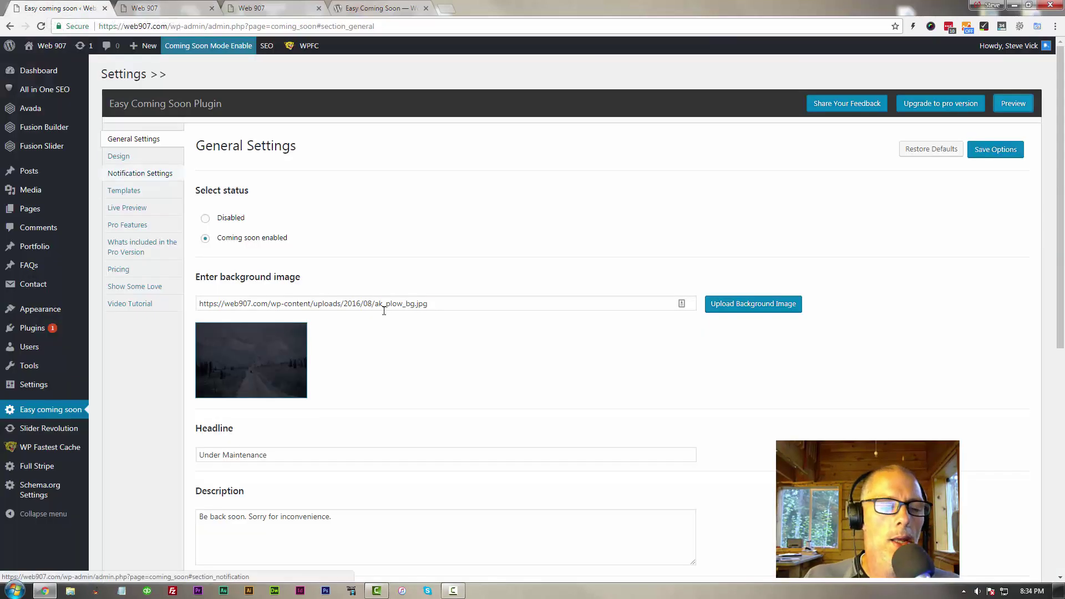